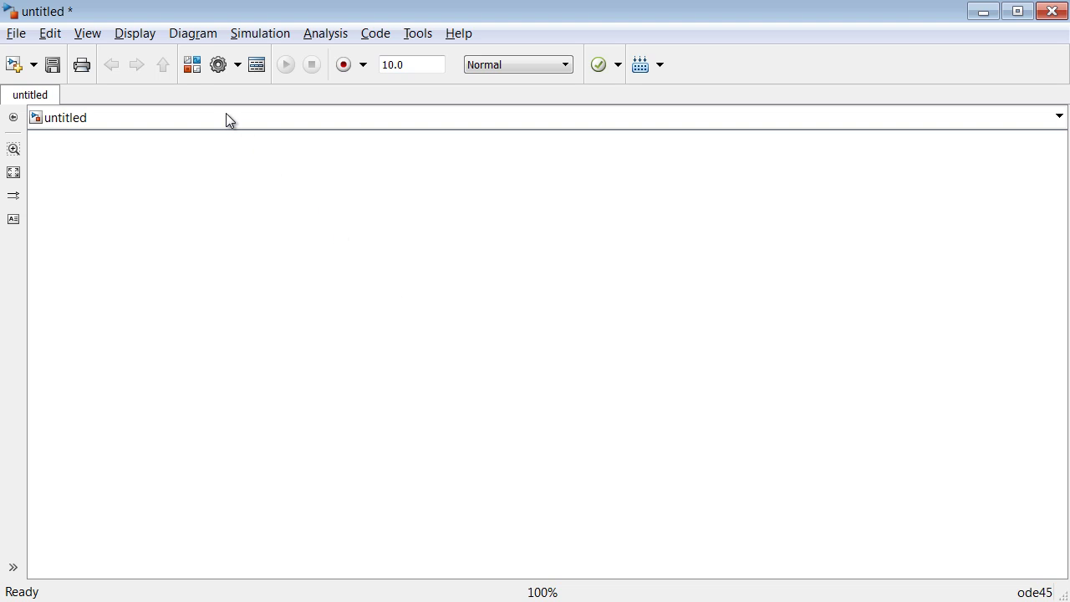
Step: Open the Library Browser and select the plain Chart block in the Stateflow library
click(189, 72)
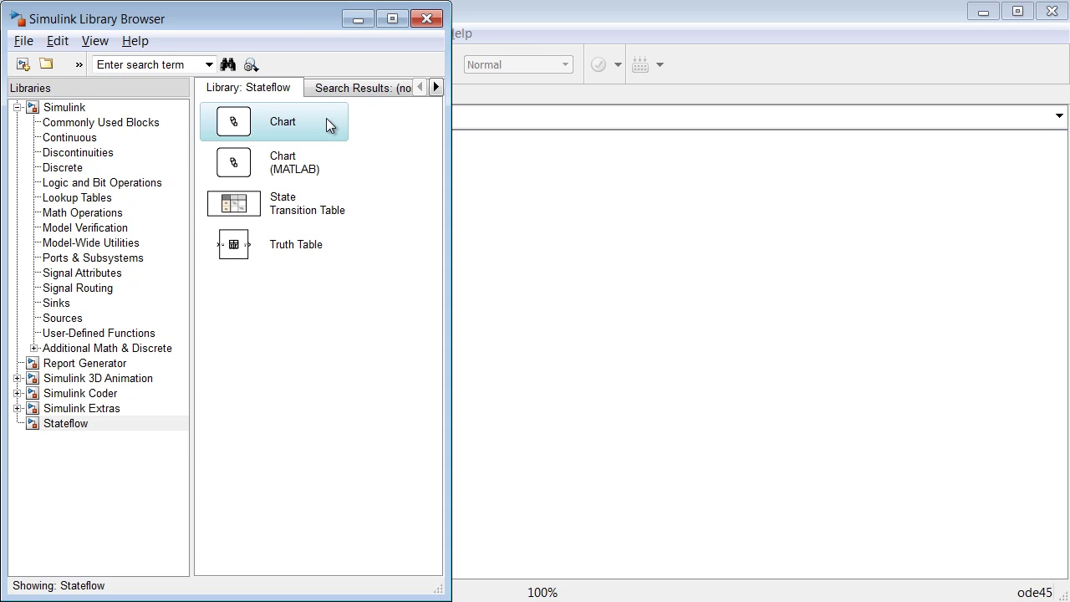
click(311, 169)
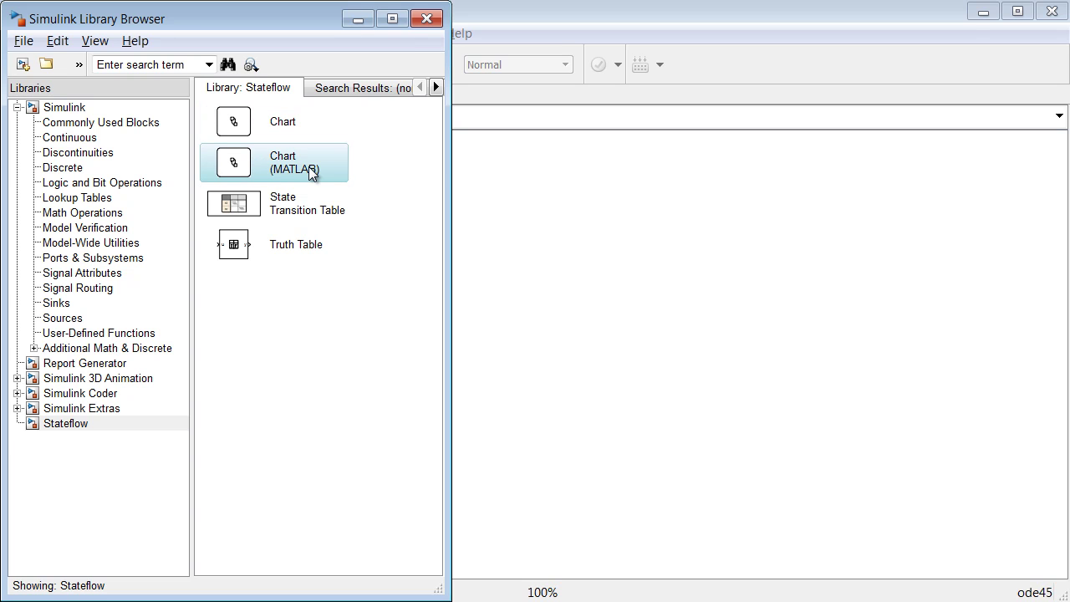
click(306, 129)
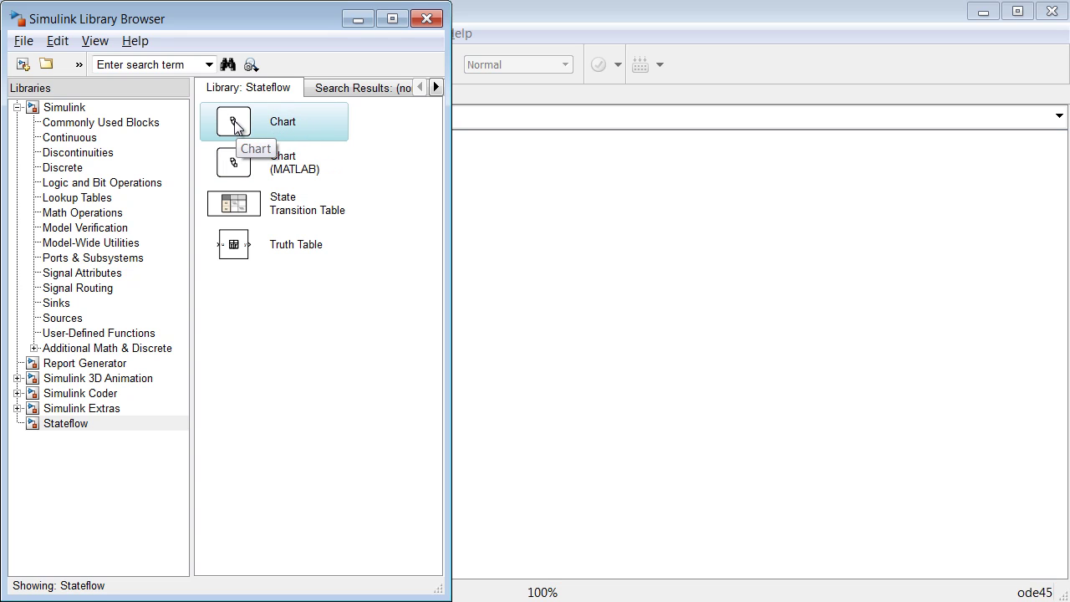
Step: Drag the Stateflow Chart block onto the Decision_Logic model canvas and zoom in
drag(236, 125, 545, 381)
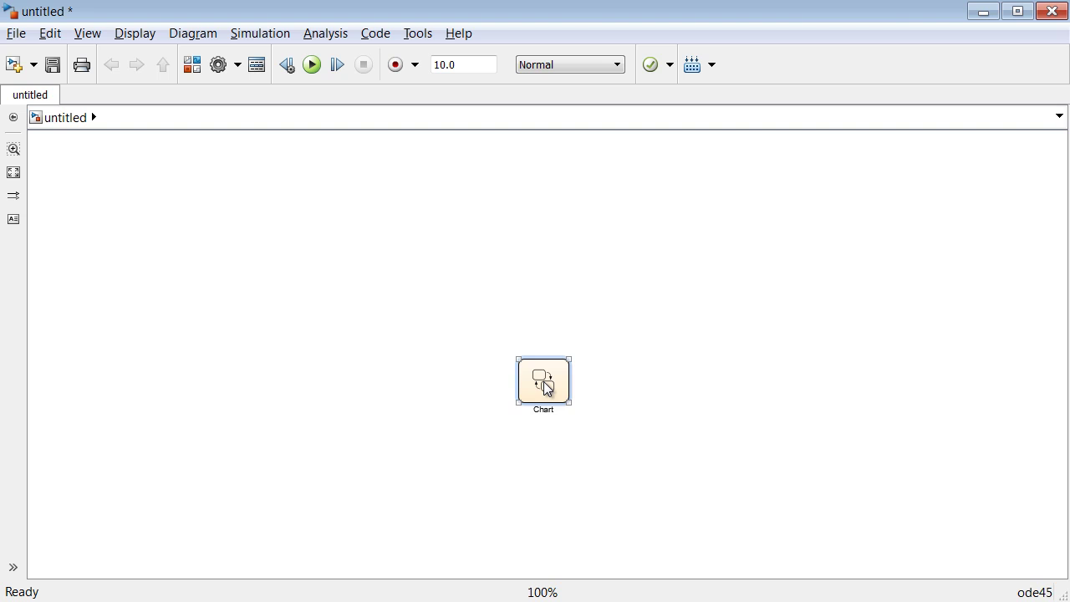
scroll(545, 386, up, 3)
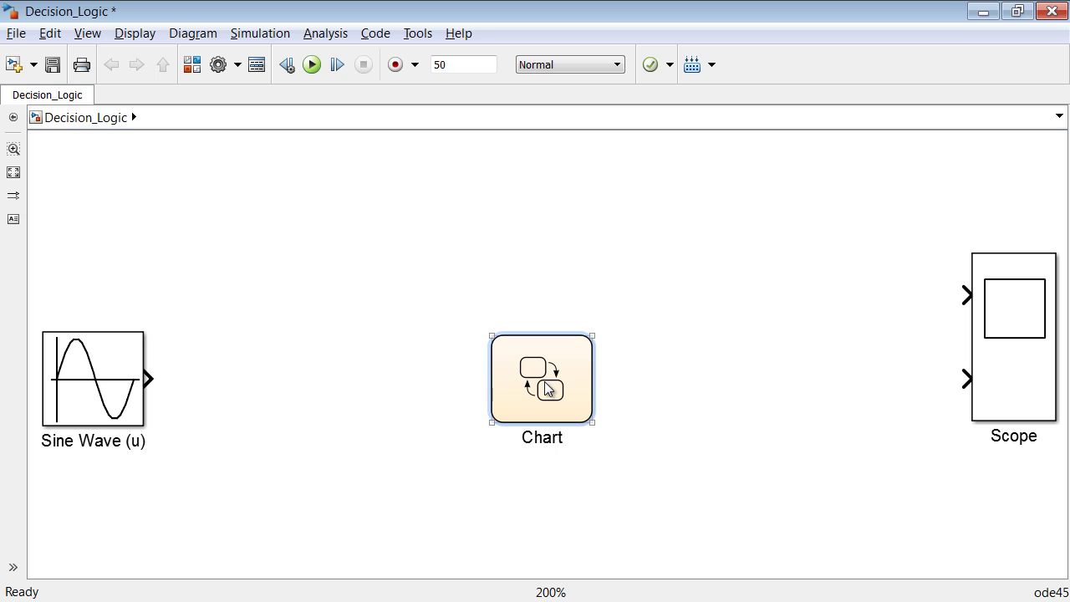
Step: Open the Chart and draw a new state named ON
double_click(546, 387)
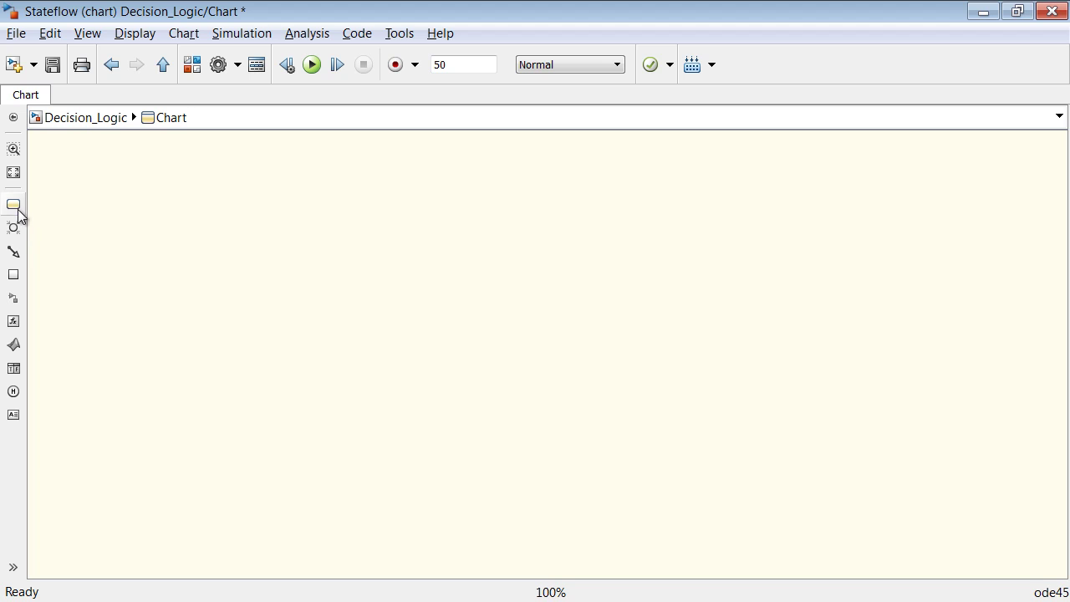
drag(17, 210, 238, 255)
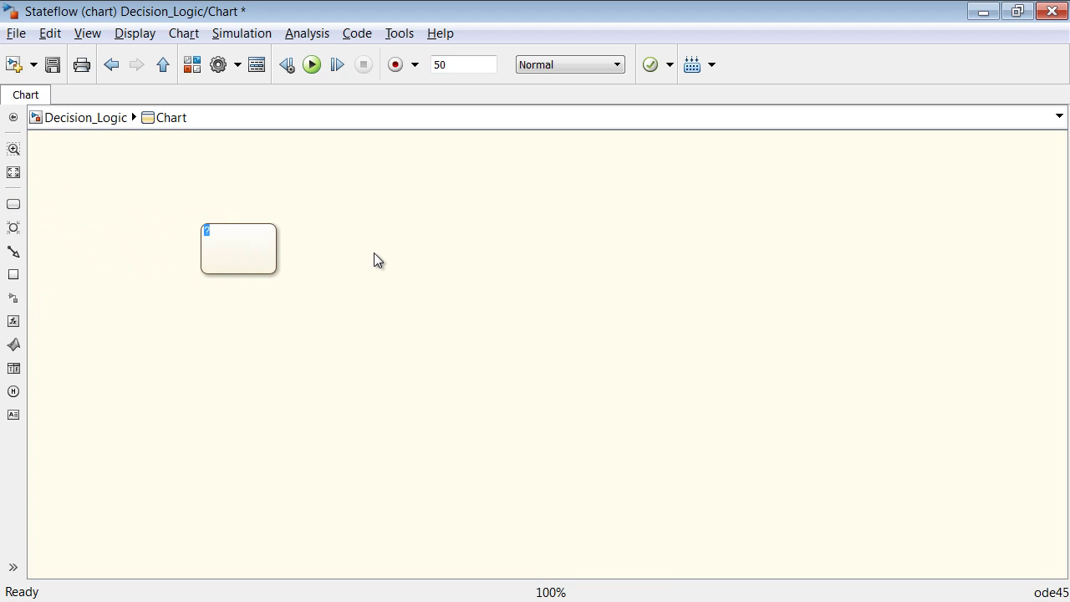
text(ON)
click(276, 274)
Step: Copy the ON state to its right, rename the copy OFF, and fit both in view
drag(276, 273, 513, 260)
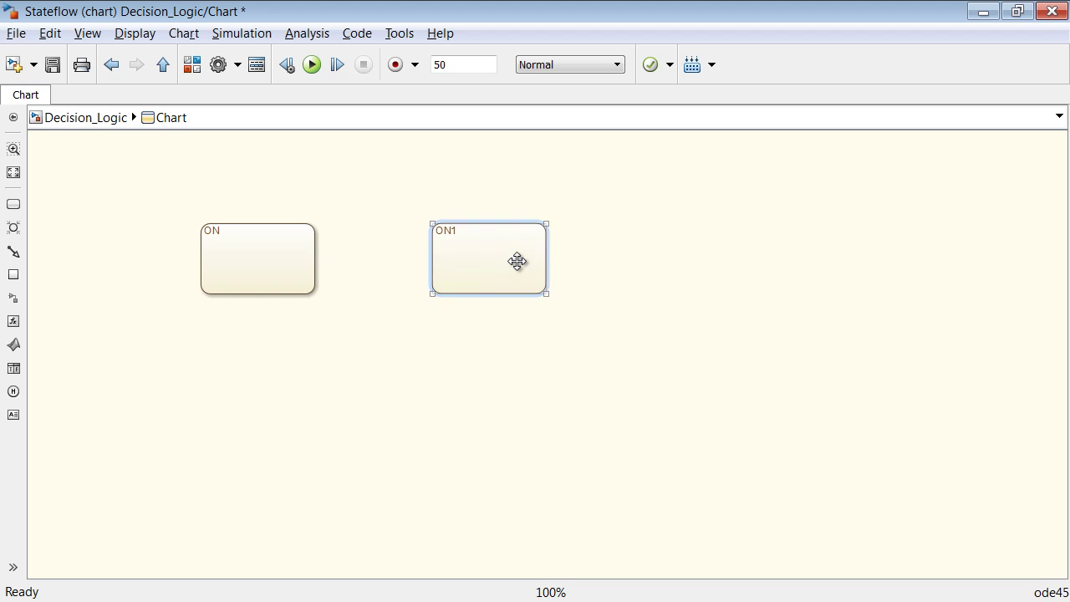
double_click(456, 234)
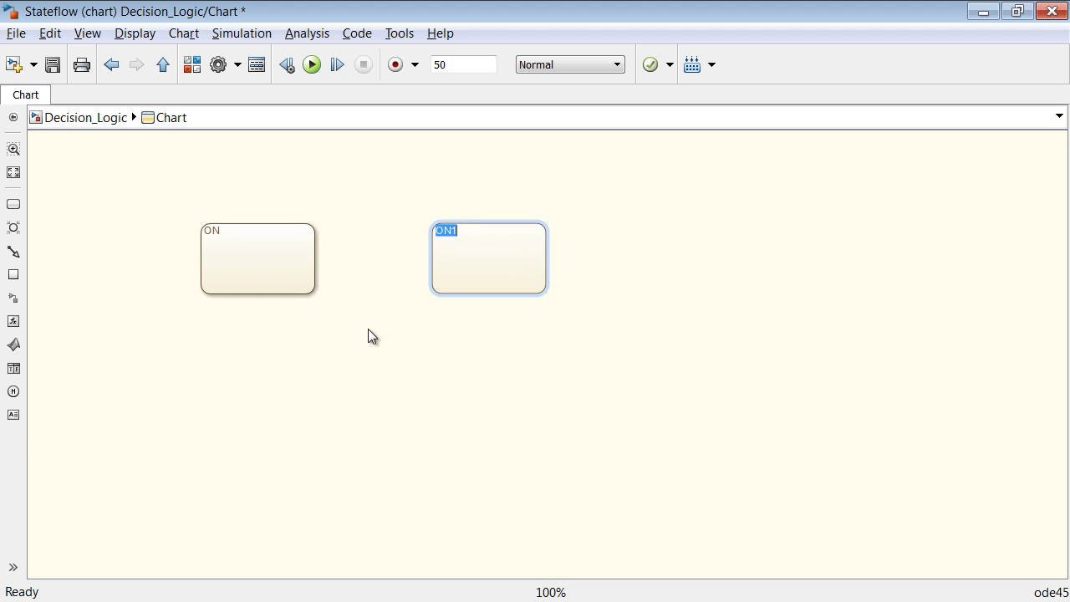
text(OFF)
click(362, 334)
key(space)
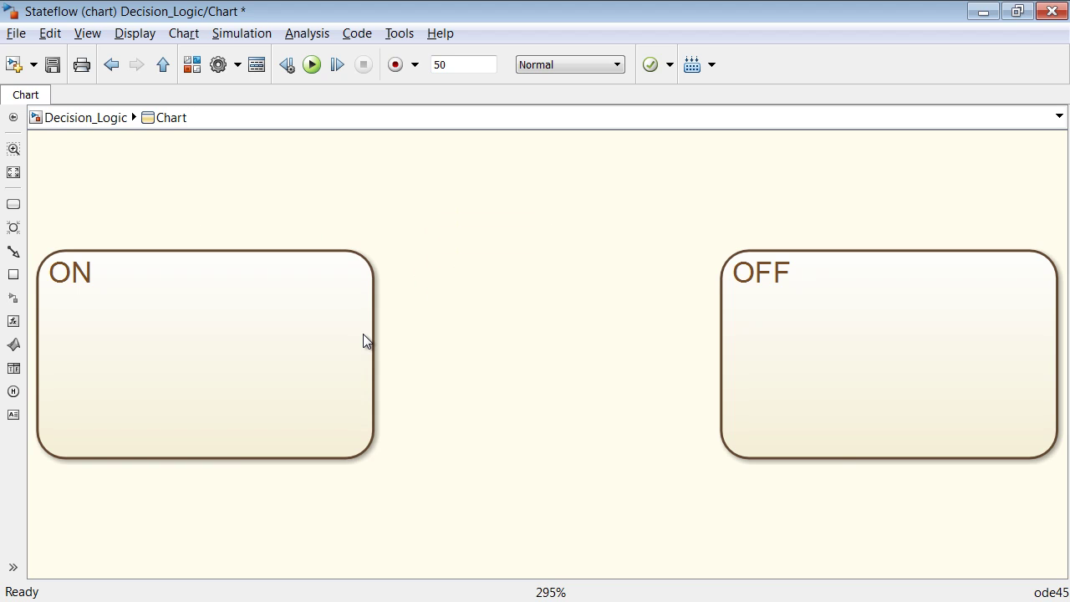
click(366, 331)
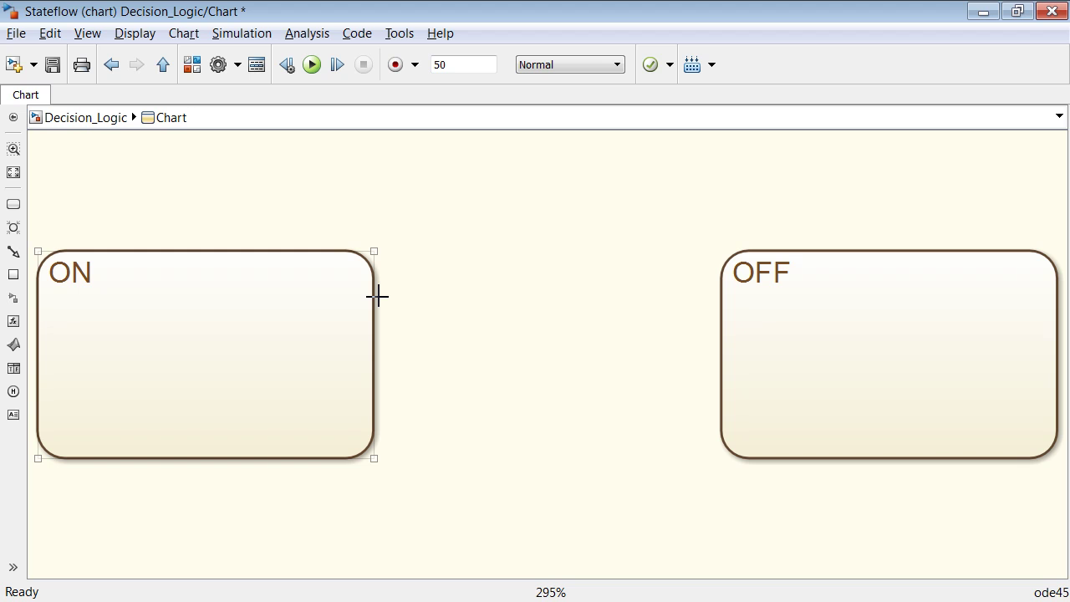
Step: Draw a transition from ON to OFF guarded by the condition [u<0]
drag(378, 295, 725, 296)
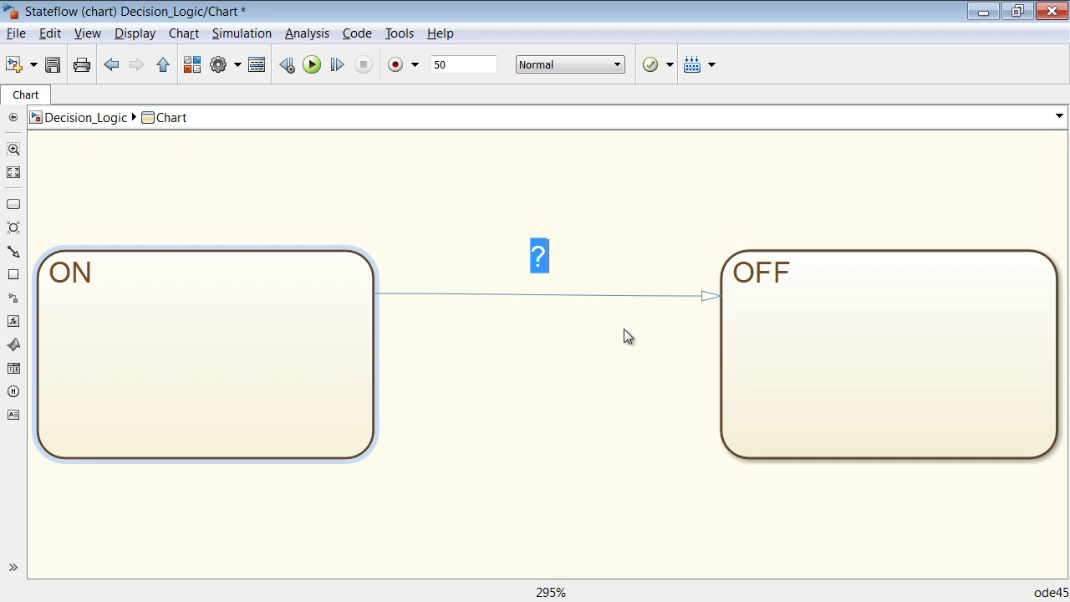
text(u<)
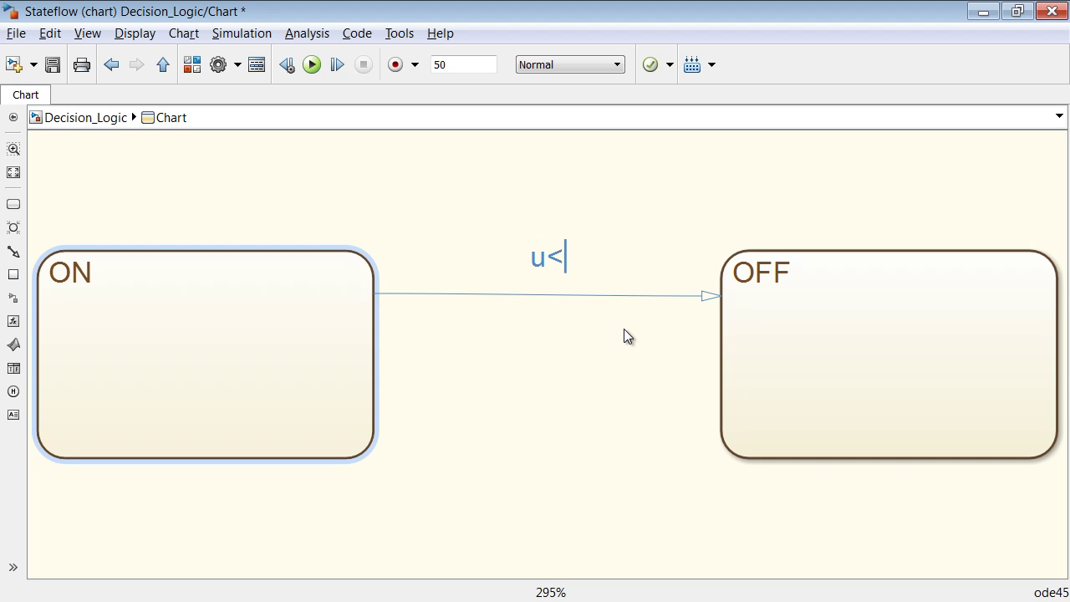
text(0)
key(Home)
text([)
key(End)
text(])
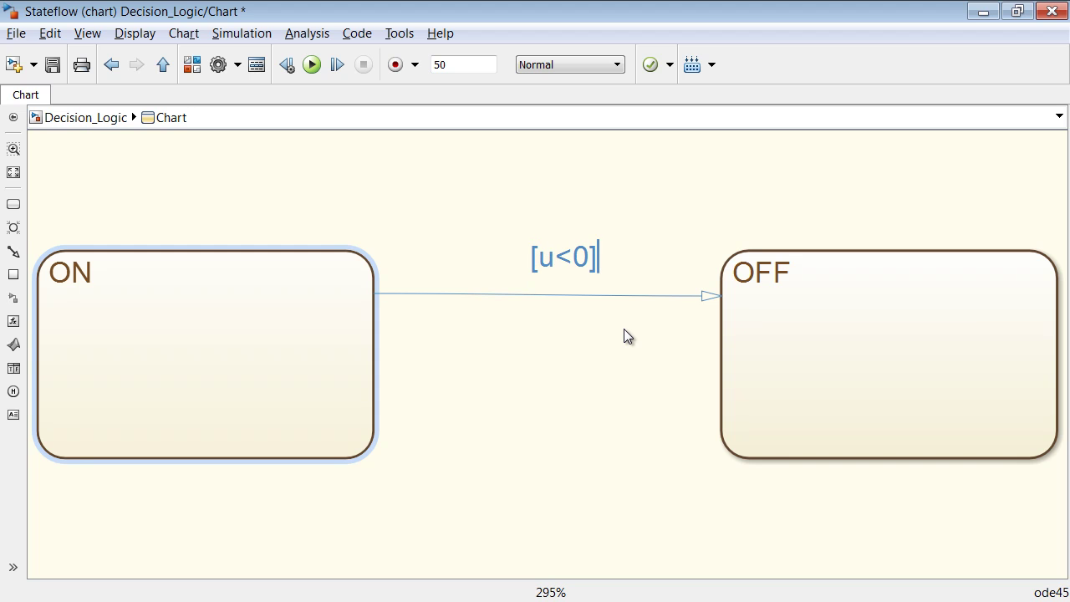
click(624, 329)
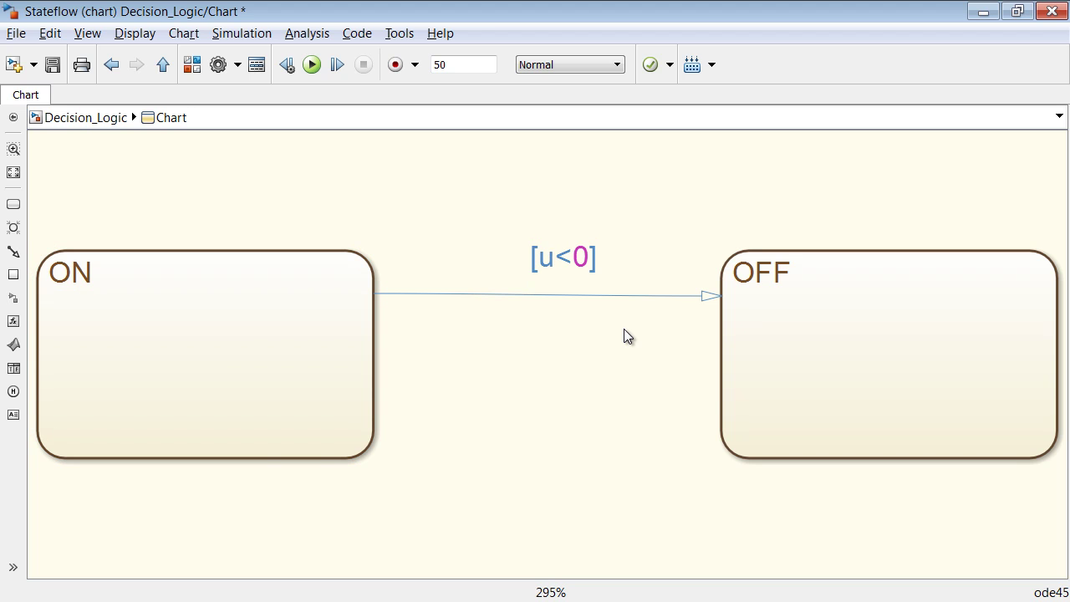
Step: Draw a transition from OFF back to ON guarded by the condition [u>0]
drag(719, 397, 376, 394)
text(u)
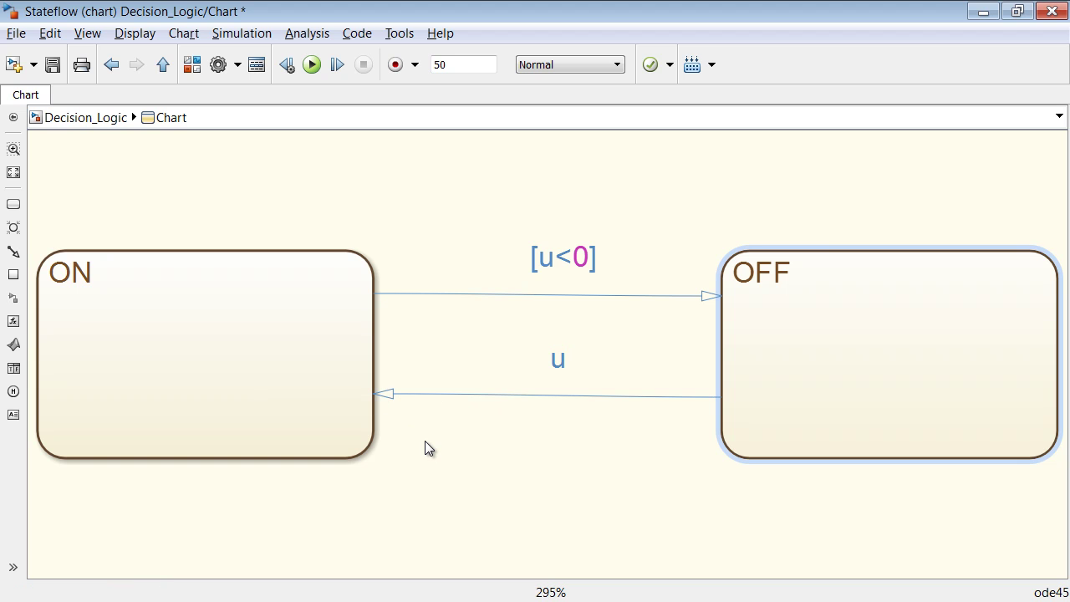
text(>0)
key(Home)
text([)
key(End)
text(])
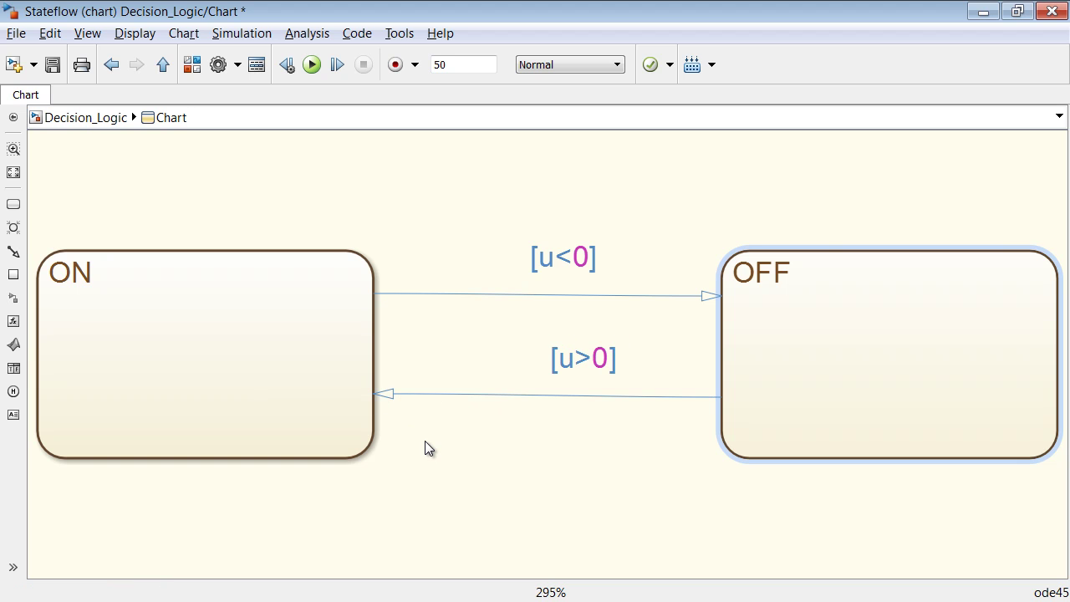
click(515, 451)
click(562, 368)
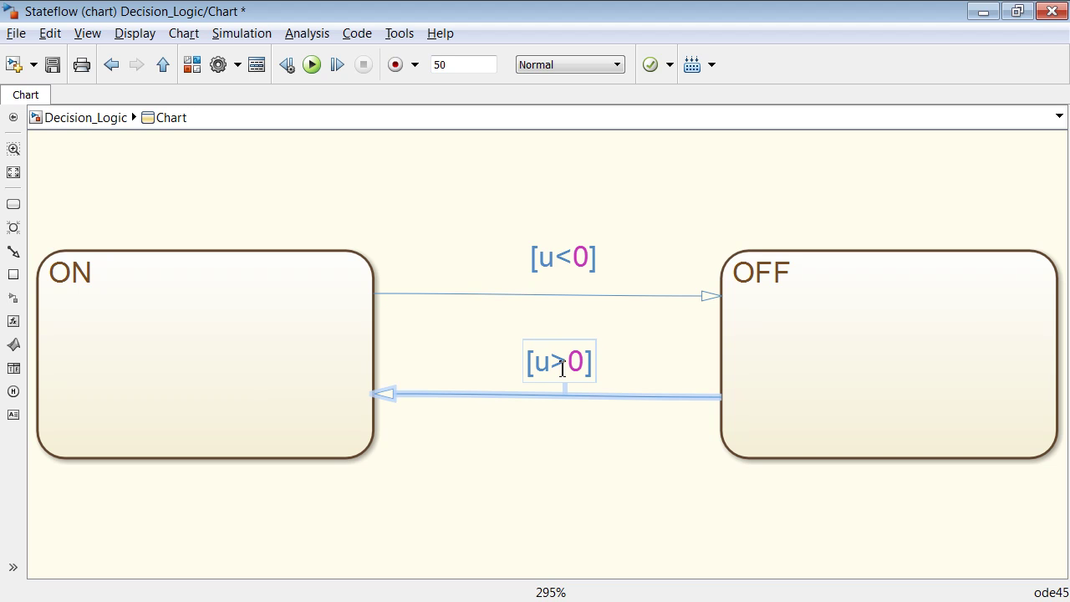
Step: Make ON the default state and add the action y = 1; to its label
click(14, 252)
click(176, 240)
click(96, 276)
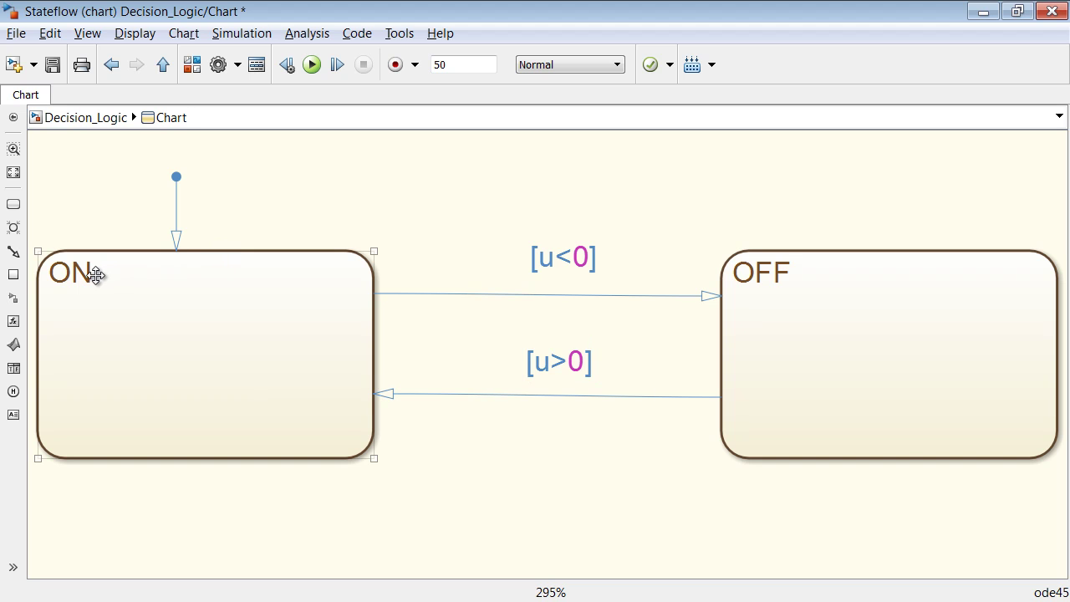
click(94, 274)
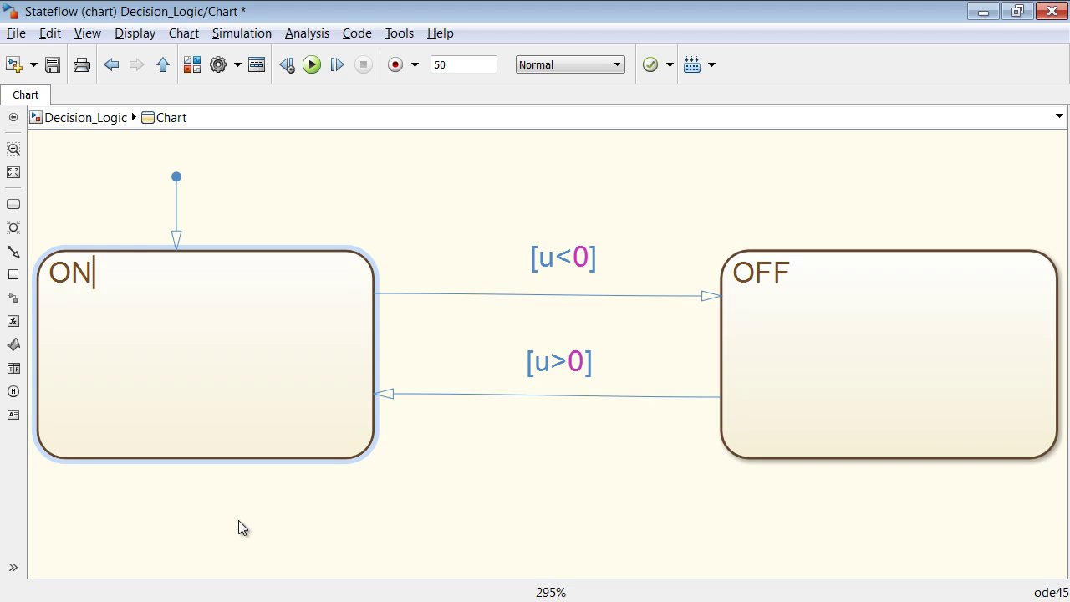
key(Return)
text(y = 1;)
click(285, 522)
Step: Add the action y = -1; to the OFF state's label
click(756, 284)
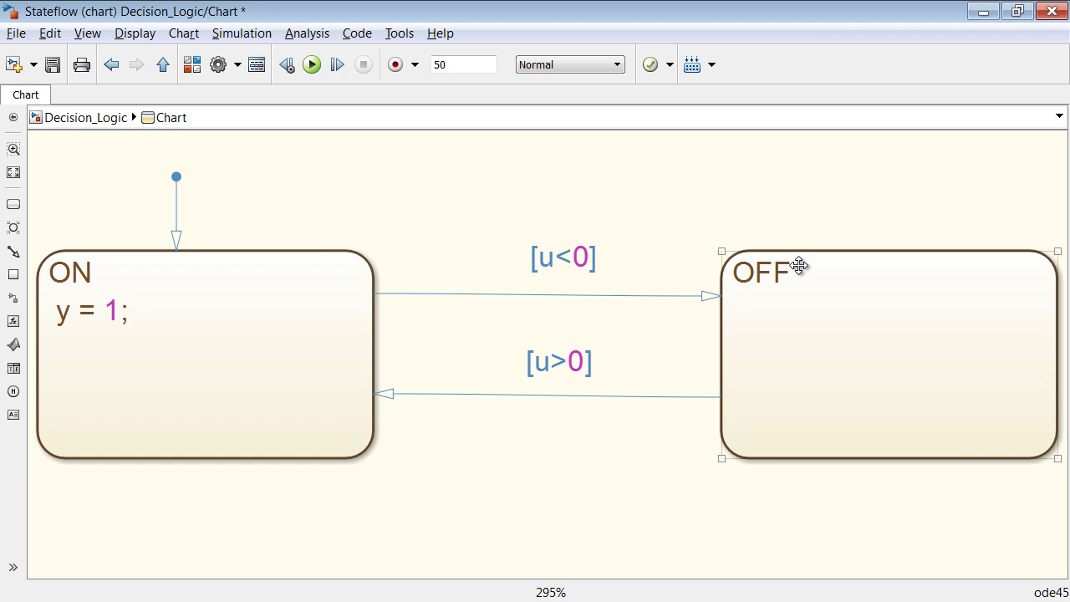
click(794, 269)
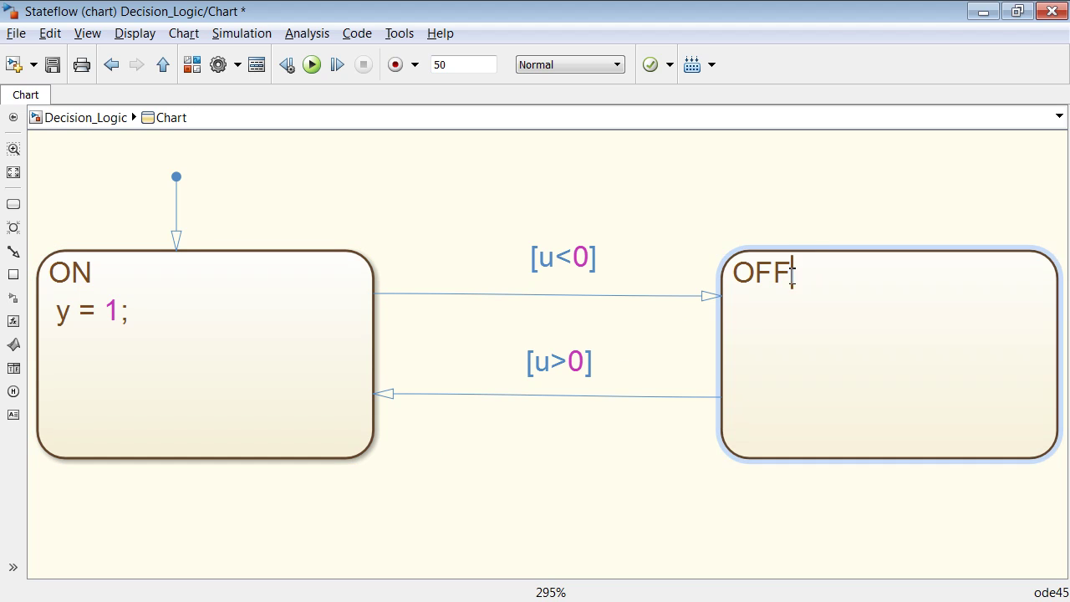
key(Return)
text(y = -1;)
click(518, 553)
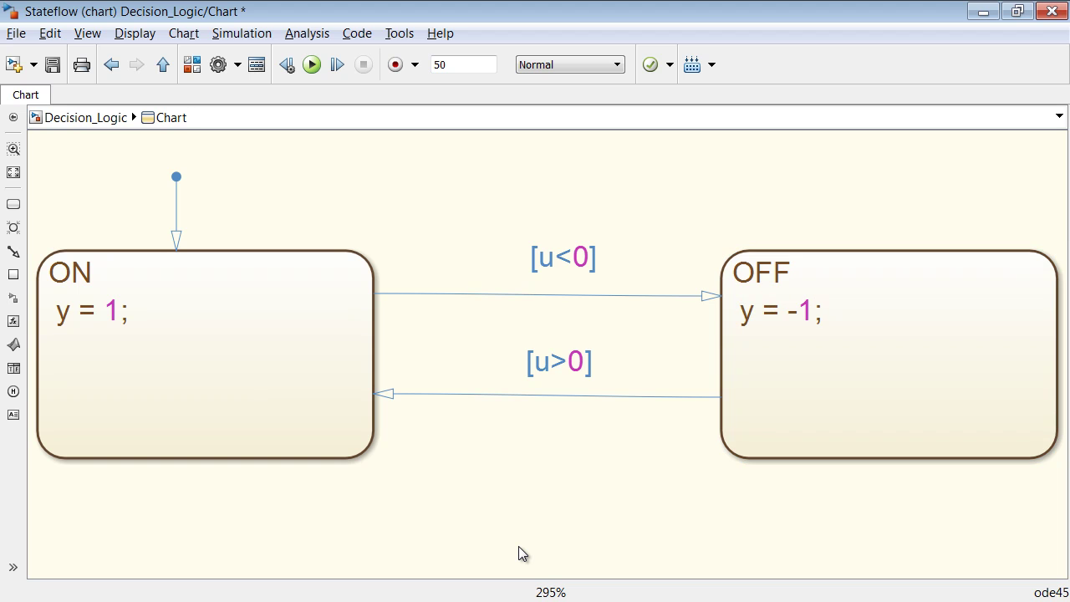
Step: Run the chart, accept u as Input and y as Output in the Symbol Wizard, return to Decision_Logic
click(313, 67)
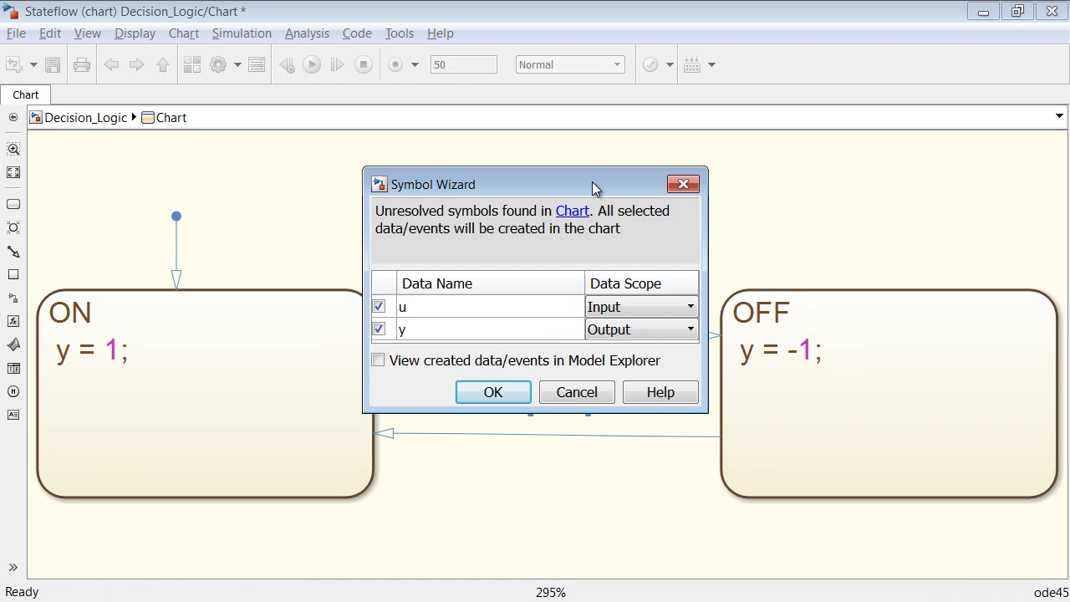
drag(592, 185, 901, 55)
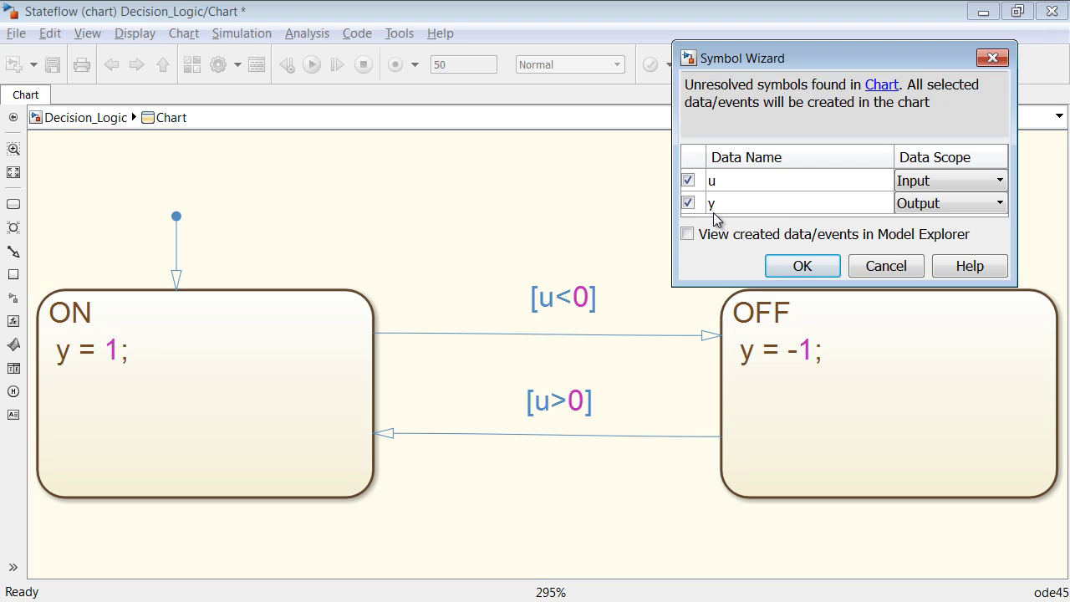
click(922, 209)
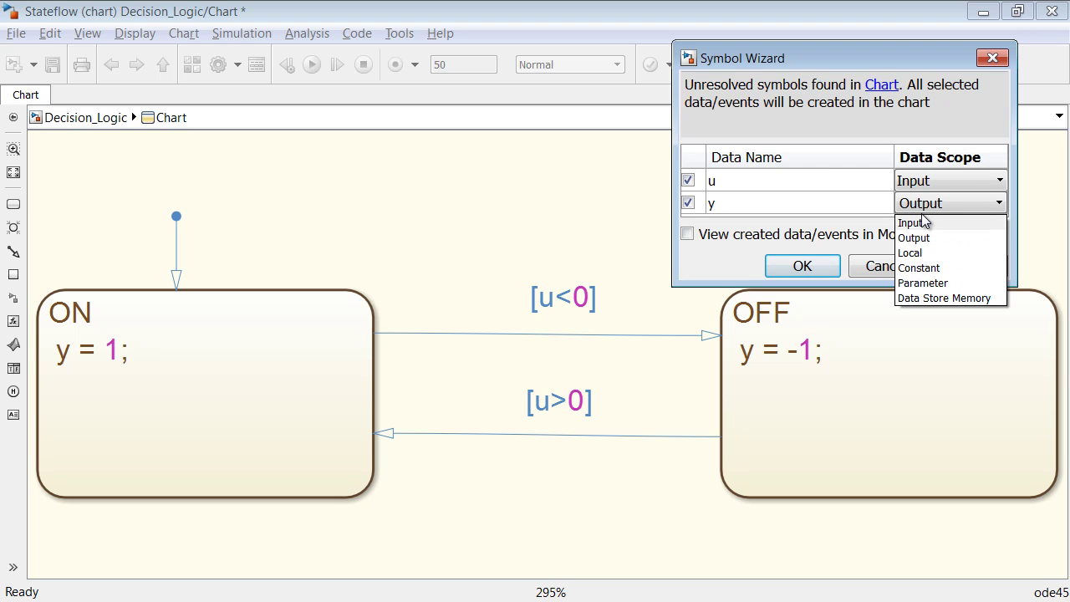
click(815, 265)
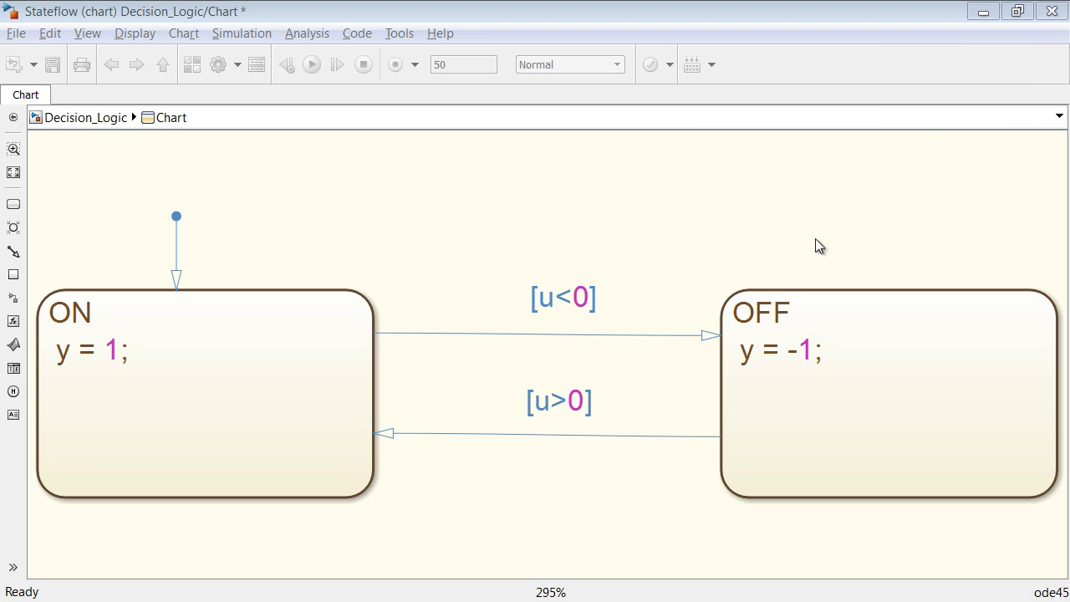
click(117, 124)
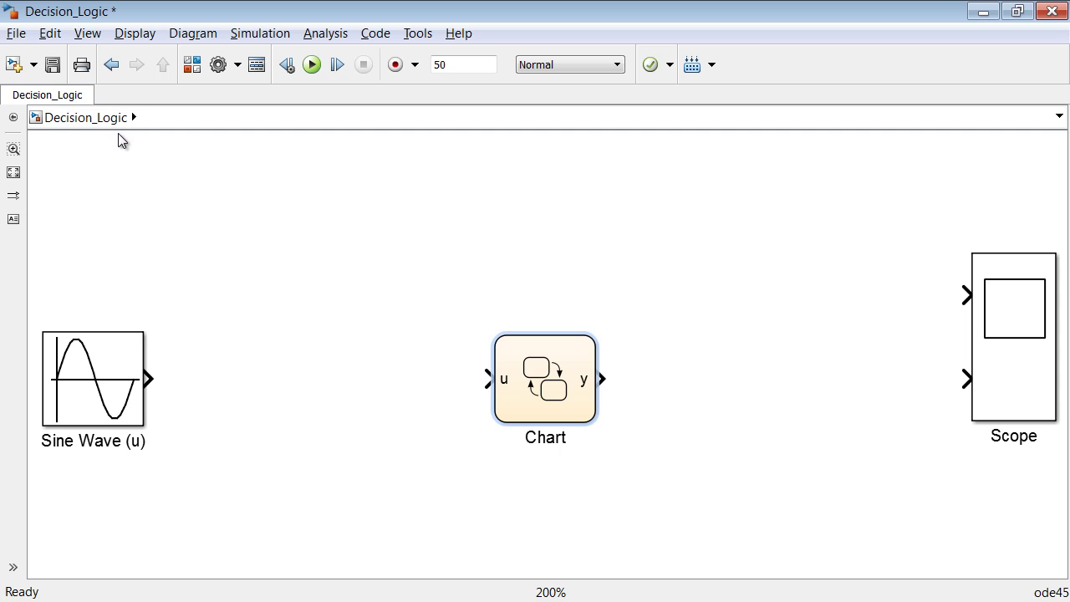
Step: Wire Sine Wave to the Chart's u input and Scope input 1, and Chart's y to Scope input 2
click(130, 375)
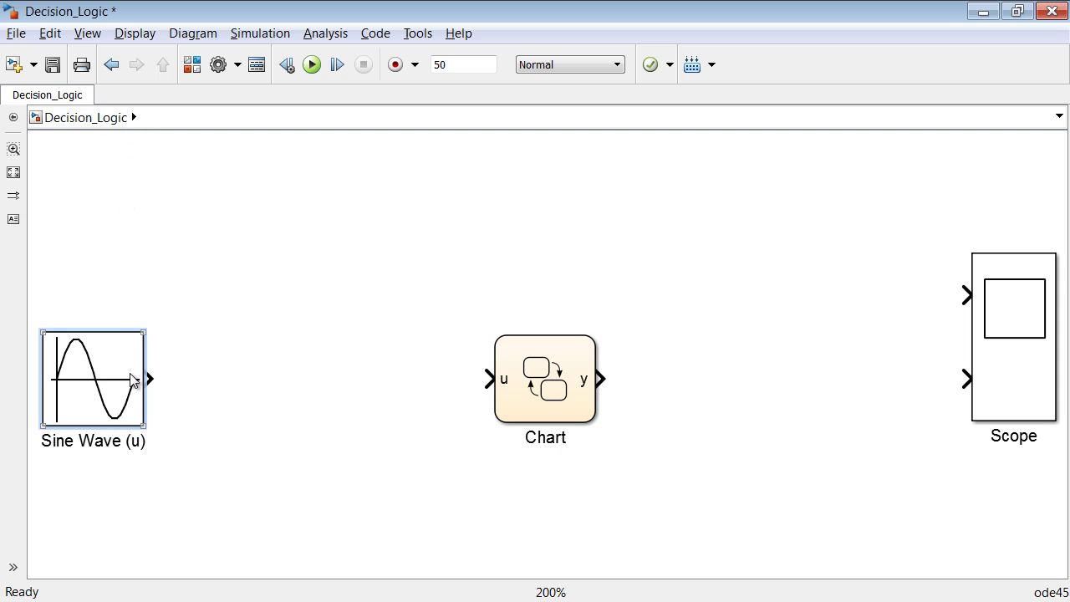
ctrl+click(540, 379)
mouse_move(337, 379)
mouse_down()
mouse_move(452, 301)
mouse_move(963, 293)
mouse_up()
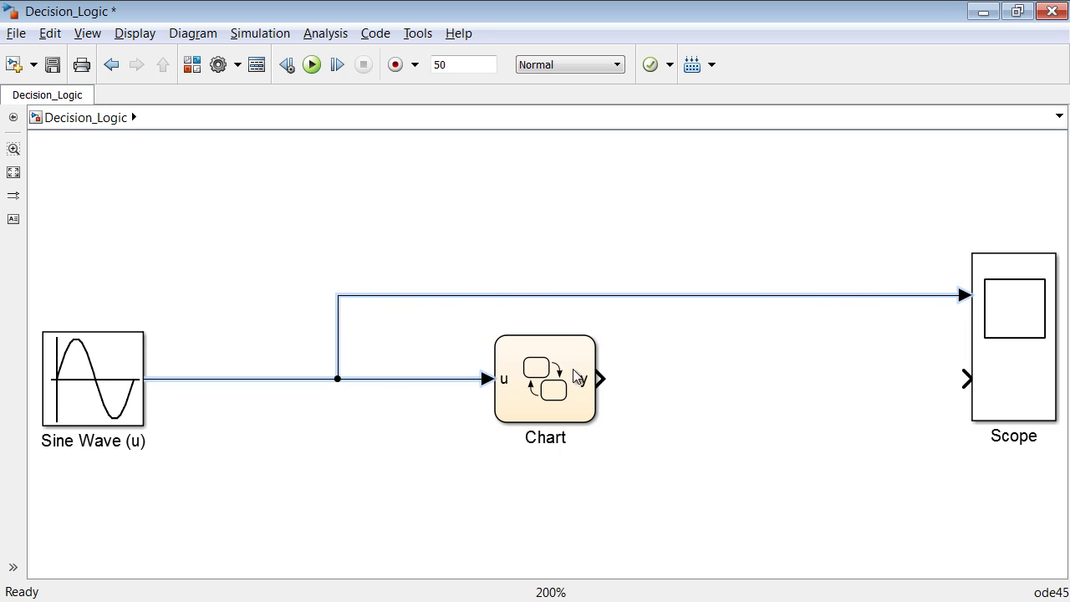
click(989, 367)
ctrl+click(989, 368)
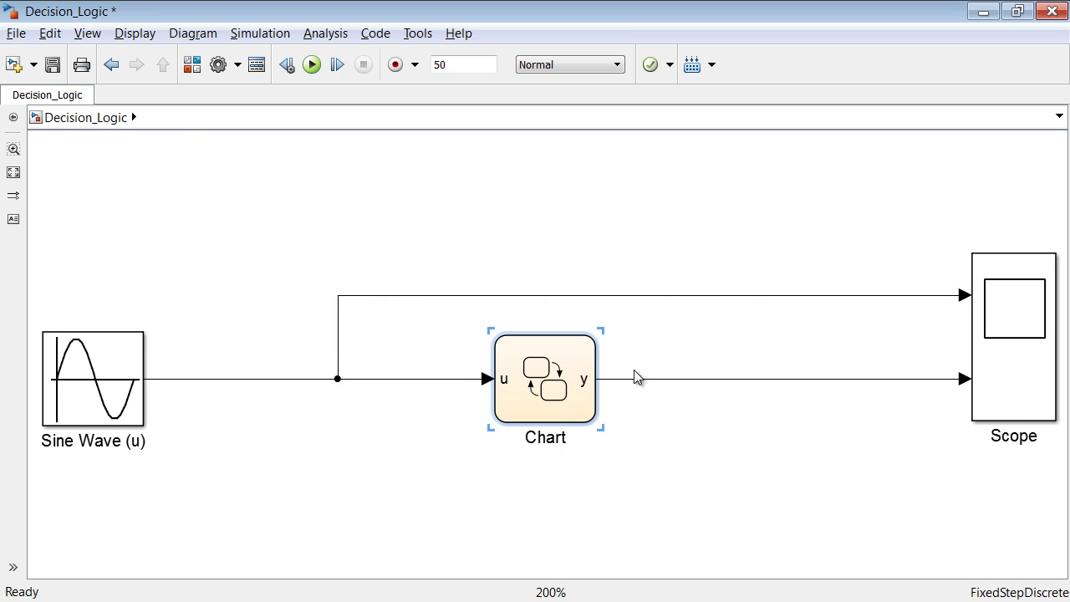
Step: Reopen the Chart beside the Scope, fit it to the window, and run the simulation
double_click(562, 366)
double_click(571, 12)
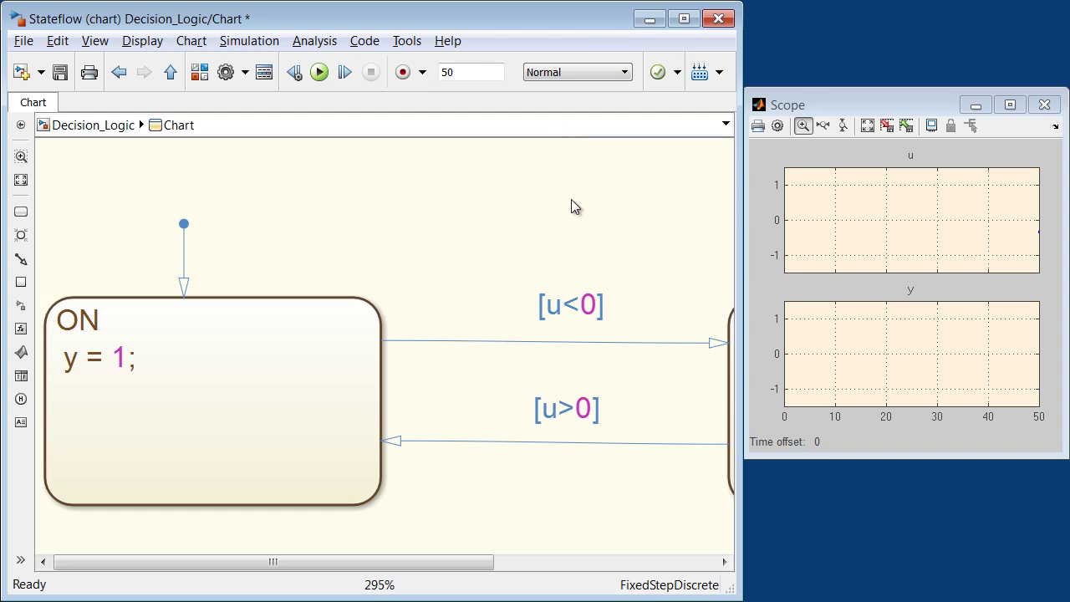
key(space)
click(319, 72)
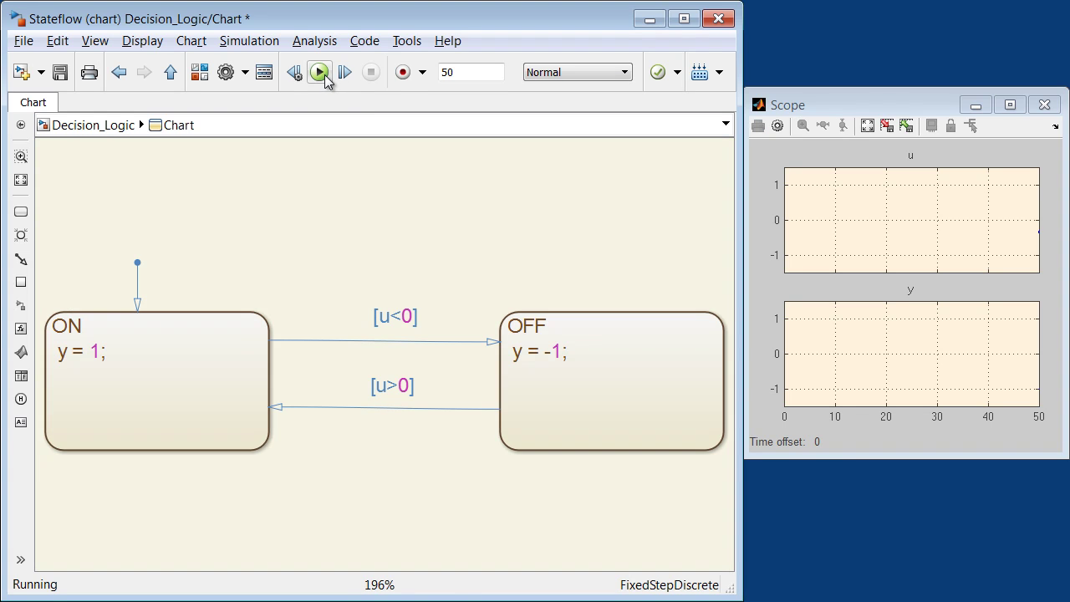